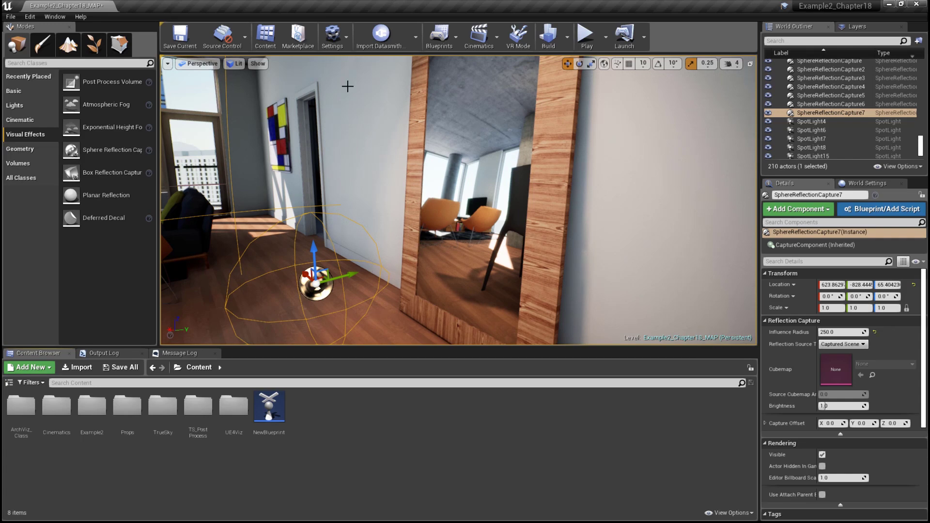
- Enable "Support global clip plane for Planar Reflections" in the project settings and restart the editor, saving the modified Example2_Chapter18_MAP level
{"action": "left_click", "coordinate": [334, 43]}
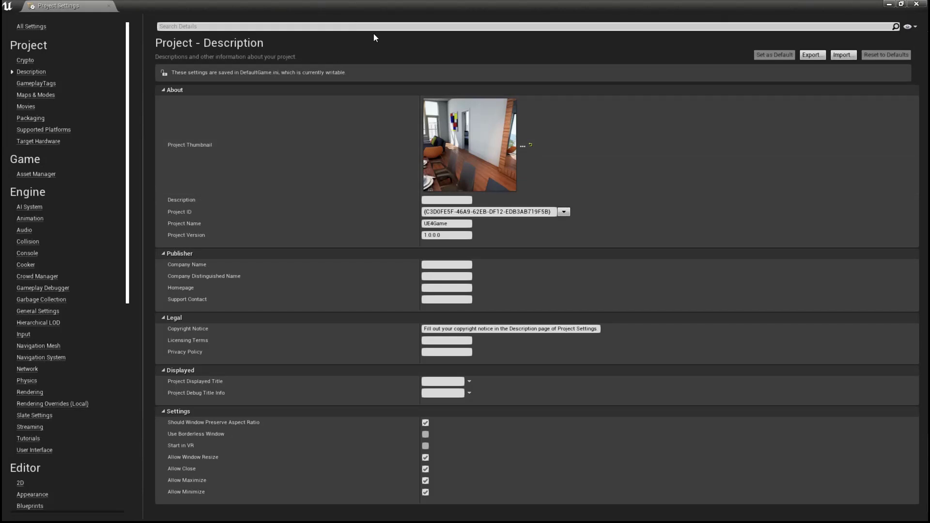
{"action": "type", "text": "clip"}
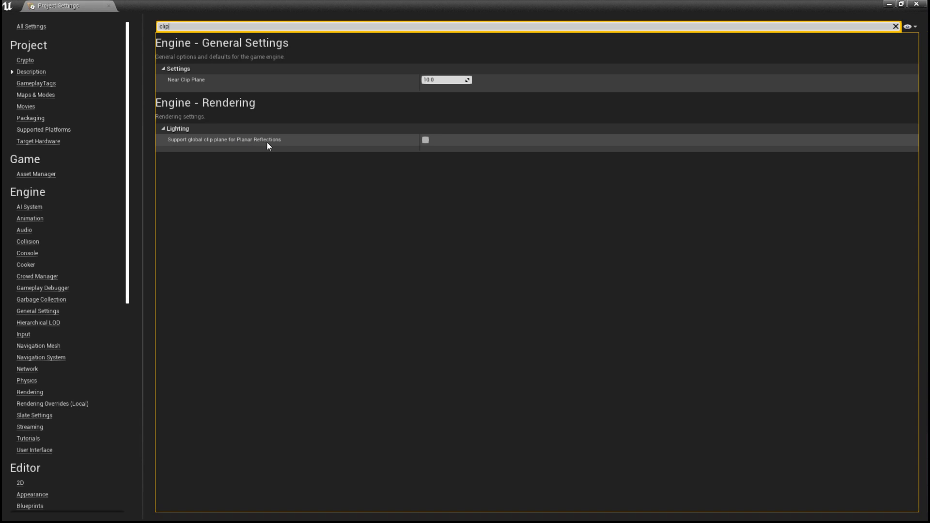
{"action": "left_click", "coordinate": [426, 140]}
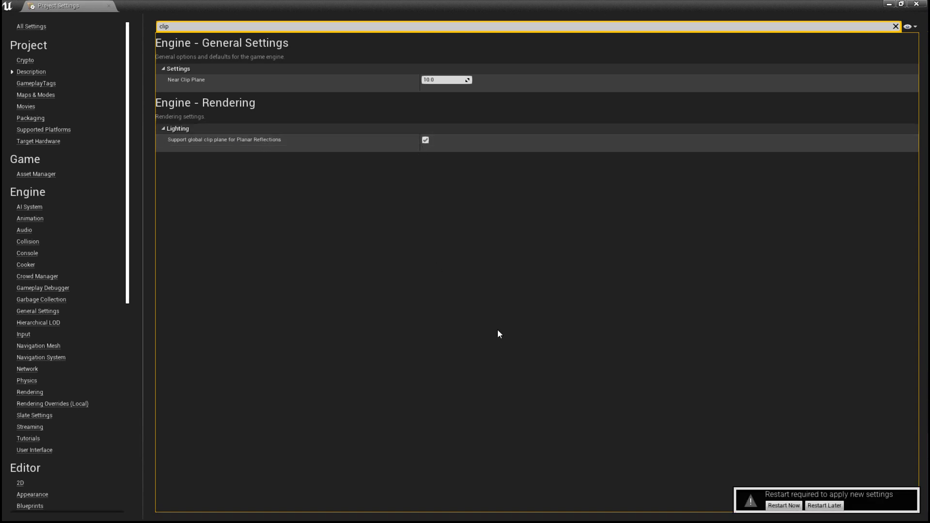
{"action": "left_click", "coordinate": [777, 506]}
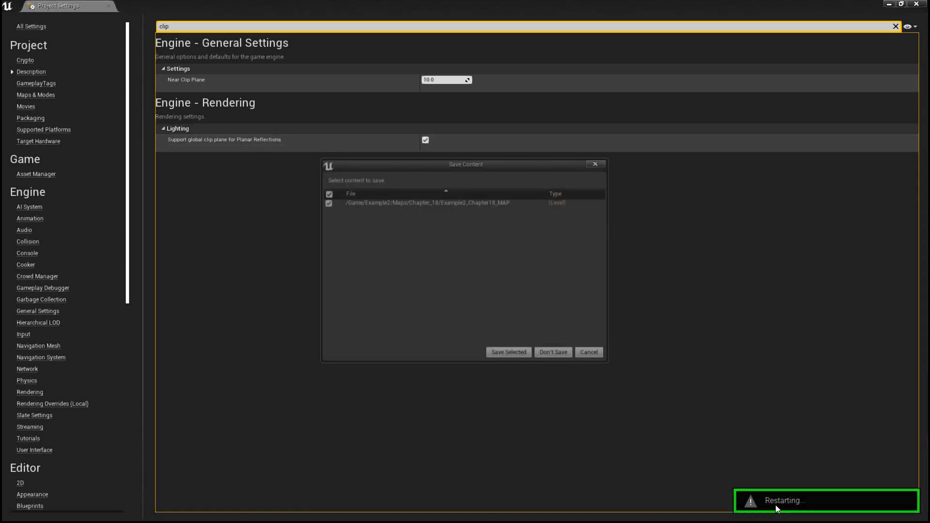
{"action": "left_click", "coordinate": [510, 354]}
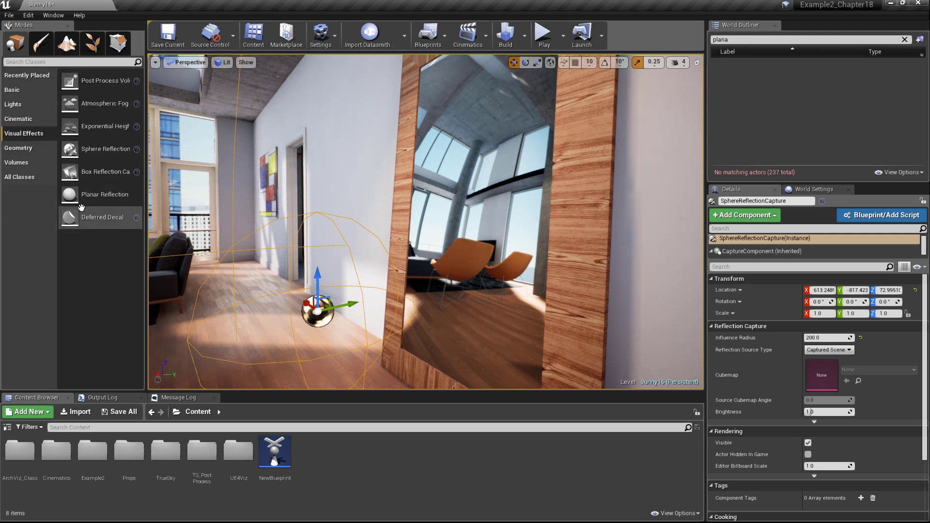
- Place a Planar Reflection actor on the floor in front of the mirror and raise it to about Z 11
{"action": "left_click_drag", "start_coordinate": [69, 199], "coordinate": [255, 325]}
{"action": "mouse_move", "coordinate": [457, 259]}
{"action": "right_mouse_down"}
{"action": "mouse_move", "coordinate": [412, 280]}
{"action": "mouse_move", "coordinate": [456, 260]}
{"action": "right_mouse_up"}
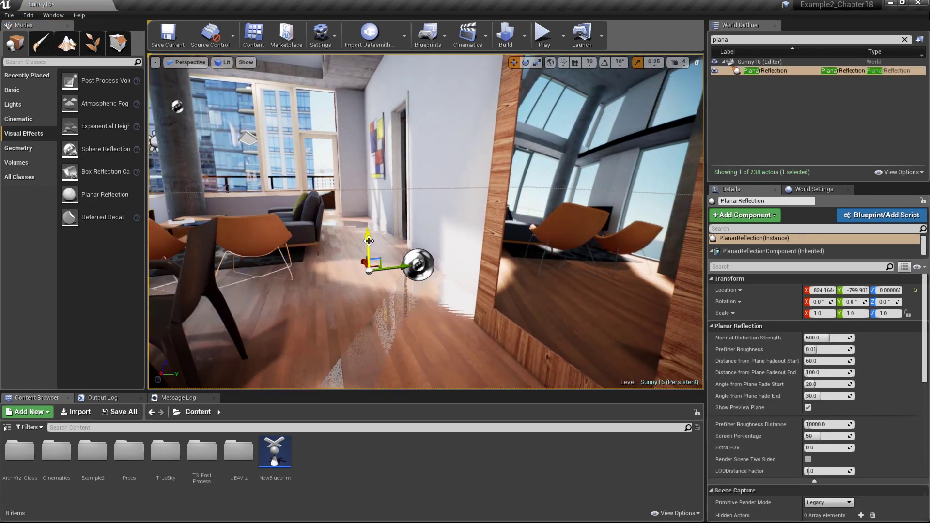
{"action": "left_click_drag", "start_coordinate": [368, 240], "coordinate": [359, 231]}
{"action": "right_click_drag", "start_coordinate": [329, 205], "coordinate": [399, 308]}
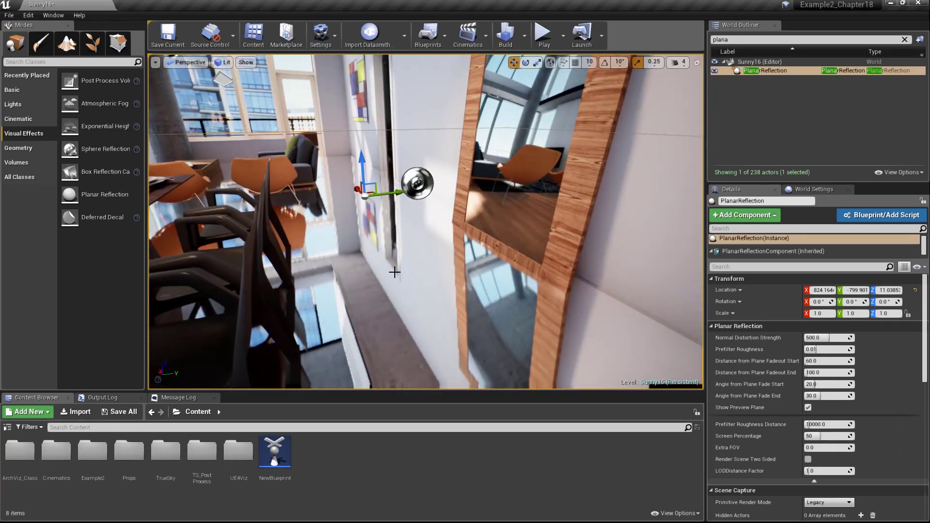
{"action": "mouse_move", "coordinate": [394, 272]}
{"action": "right_mouse_down"}
{"action": "mouse_move", "coordinate": [430, 288]}
{"action": "mouse_move", "coordinate": [406, 284]}
{"action": "right_mouse_up"}
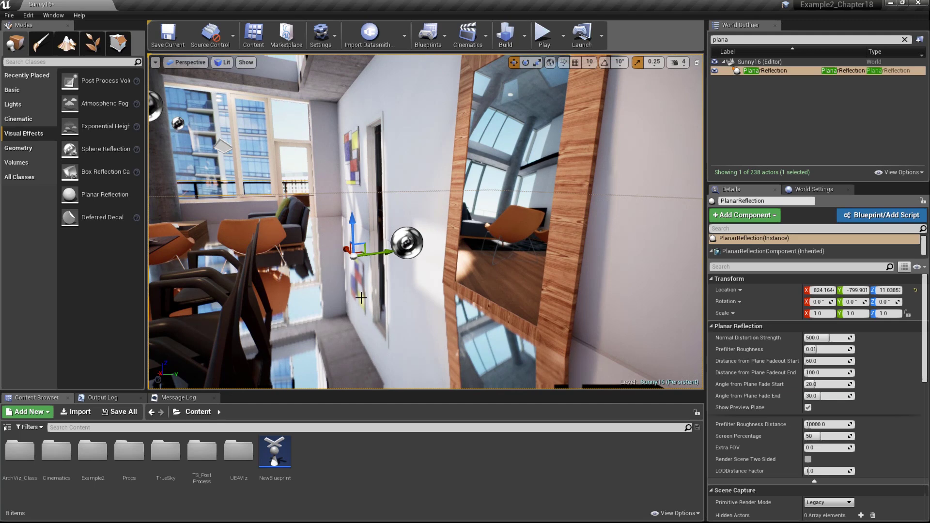
{"action": "right_click_drag", "start_coordinate": [401, 305], "coordinate": [416, 276]}
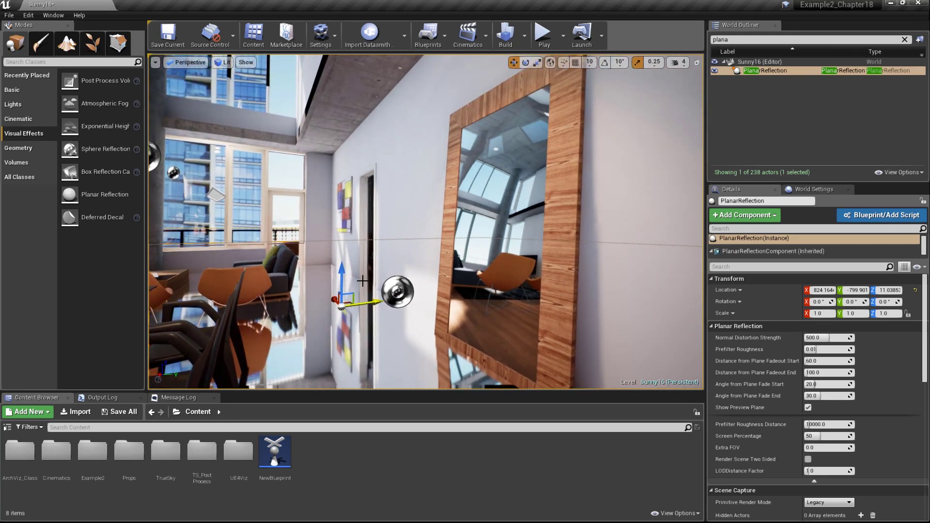
- Rotate the planar reflection upright to about -88.75° on X and shift it along Y to about -757
{"action": "key", "text": "e"}
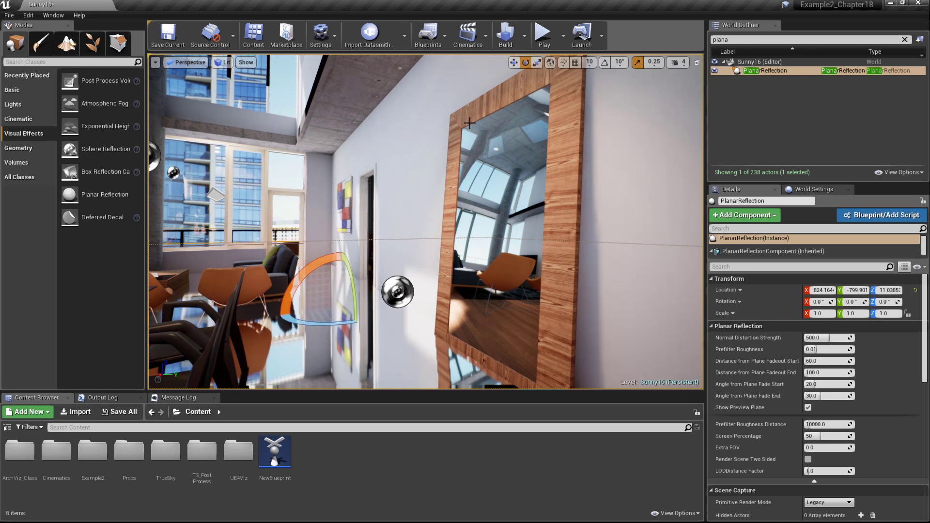
{"action": "left_click_drag", "start_coordinate": [285, 305], "coordinate": [295, 354]}
{"action": "left_click_drag", "start_coordinate": [286, 279], "coordinate": [273, 316]}
{"action": "key", "text": "w"}
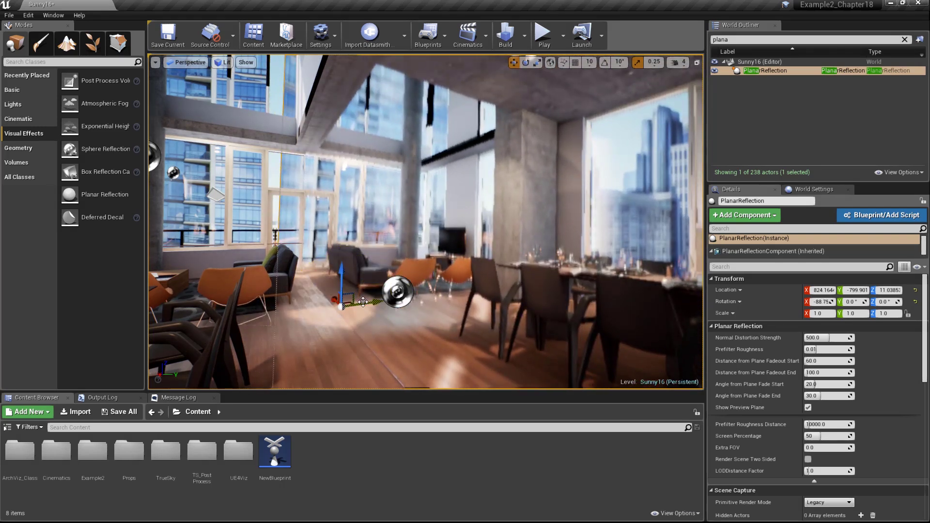
{"action": "left_click_drag", "start_coordinate": [363, 304], "coordinate": [392, 299]}
{"action": "right_click_drag", "start_coordinate": [393, 299], "coordinate": [414, 279]}
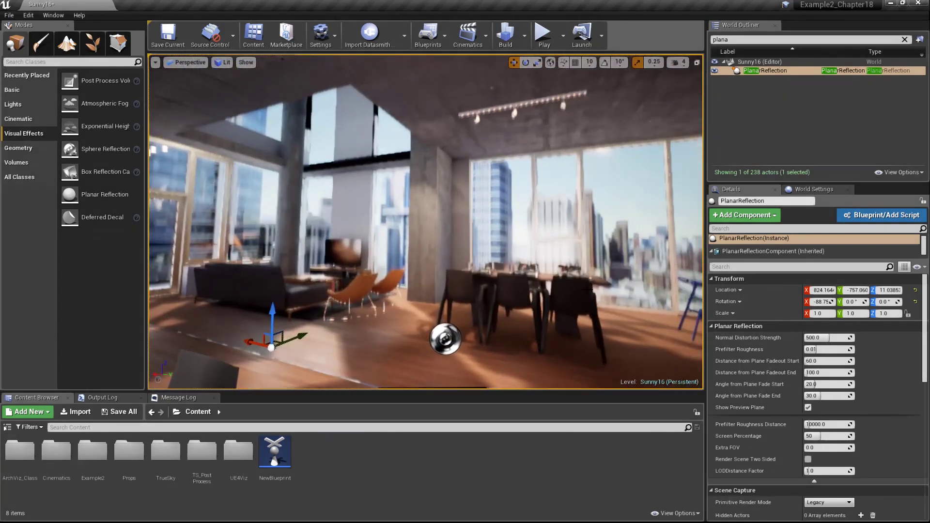
- Scale the planar reflection to 0.03 on X and 0.05 on Y
{"action": "left_click", "coordinate": [818, 313]}
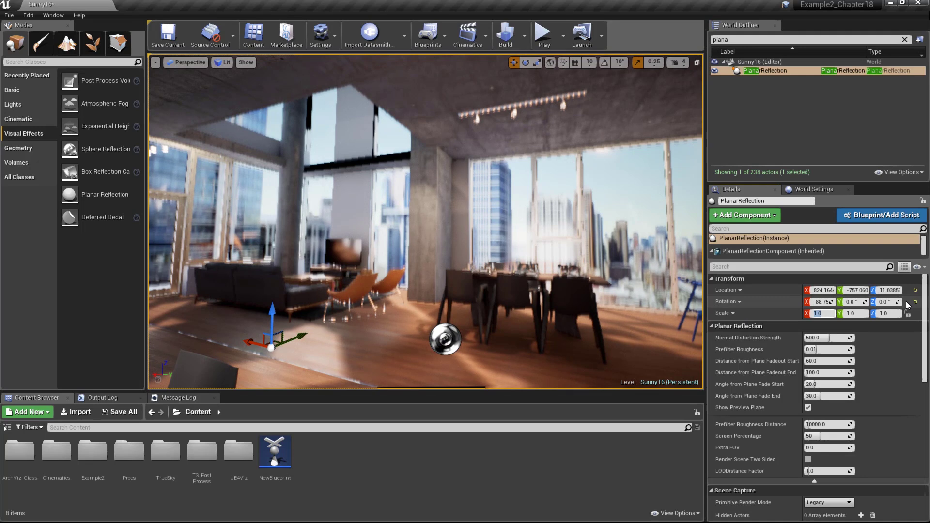
{"action": "type", "text": "0.03"}
{"action": "key", "text": "Tab"}
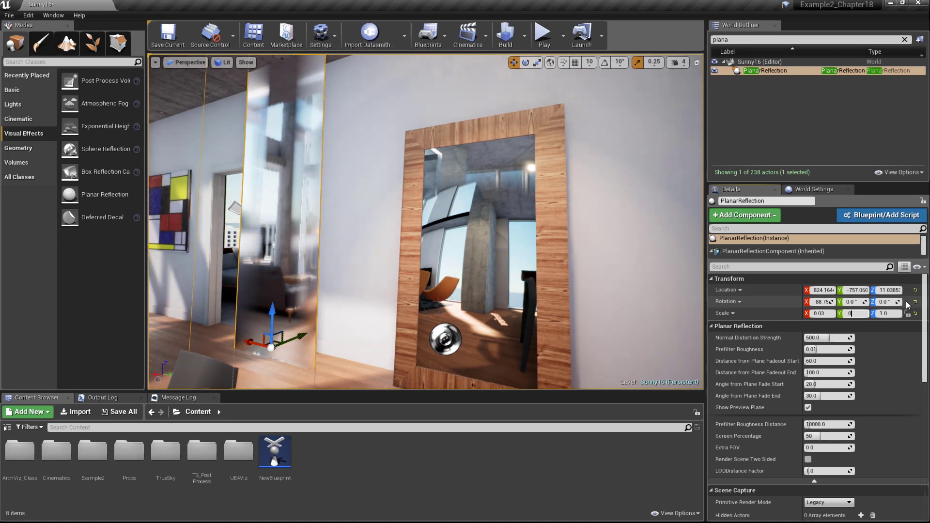
{"action": "type", "text": ".05"}
{"action": "key", "text": "Tab"}
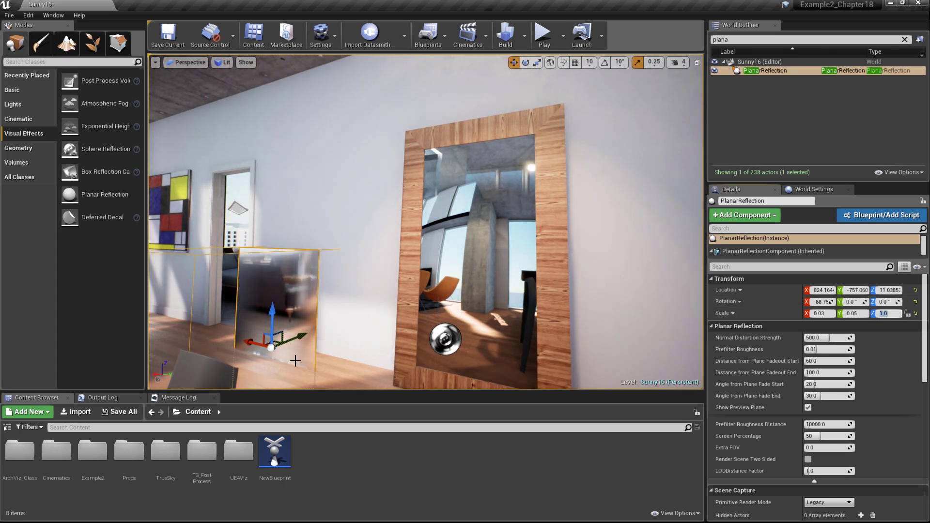
- Align the planar reflection with the mirror glass at about X 617.8, Y -745.6, Z 108.9, tilted about -85.5°, and check it in game view
{"action": "left_click_drag", "start_coordinate": [265, 337], "coordinate": [455, 240]}
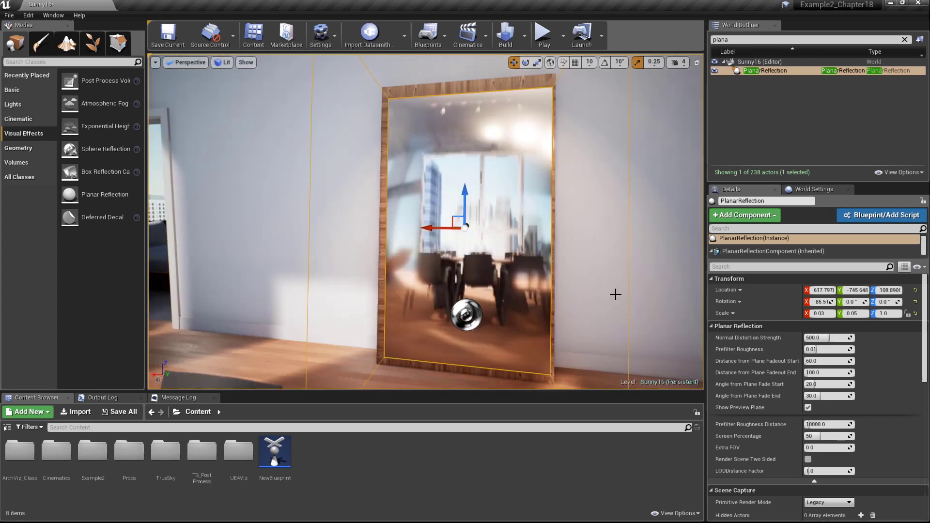
{"action": "left_click_drag", "start_coordinate": [615, 295], "coordinate": [601, 278]}
{"action": "right_click_drag", "start_coordinate": [601, 278], "coordinate": [436, 279]}
{"action": "right_click_drag", "start_coordinate": [614, 293], "coordinate": [607, 284]}
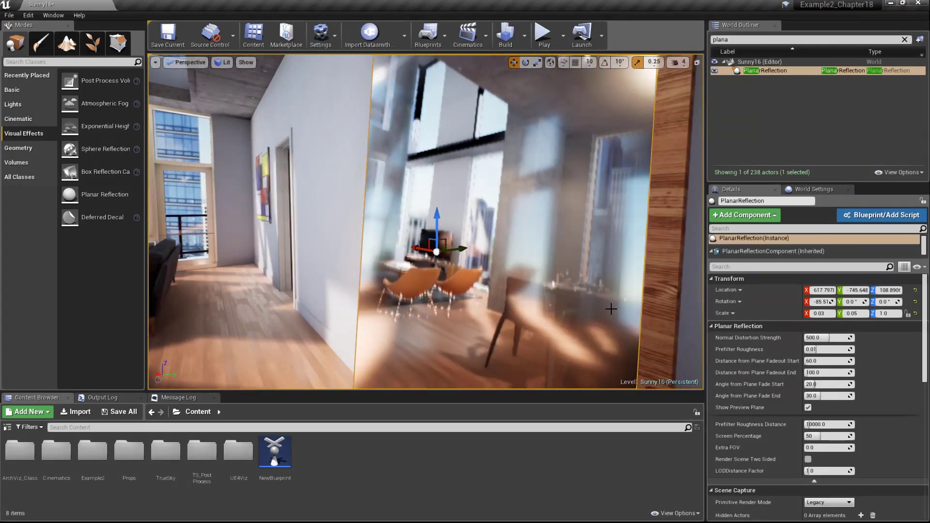
{"action": "key", "text": "g"}
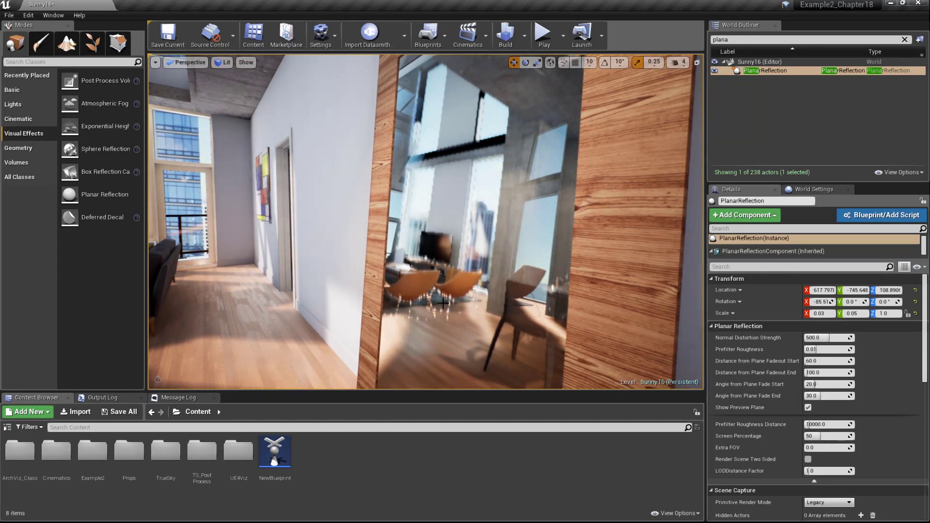
{"action": "right_click_drag", "start_coordinate": [444, 303], "coordinate": [443, 303]}
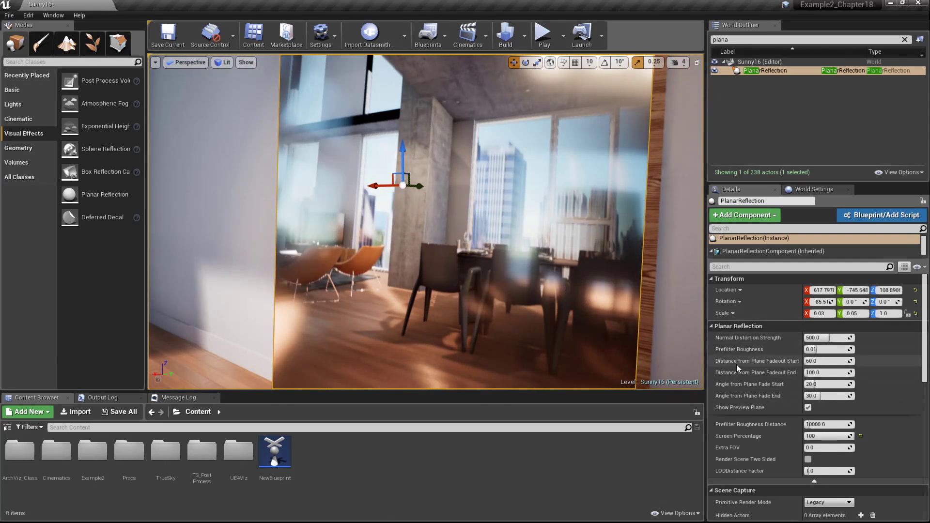
- Set the planar reflection's Distance from Plane Fadeout Start to 100 and Fadeout End to 110
{"action": "right_click_drag", "start_coordinate": [639, 357], "coordinate": [640, 357]}
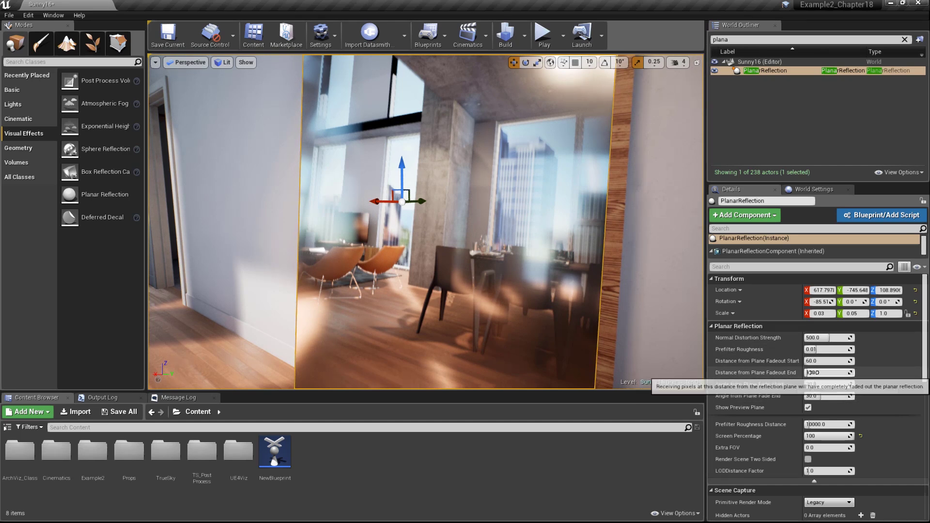
{"action": "left_click_drag", "start_coordinate": [825, 373], "coordinate": [736, 372]}
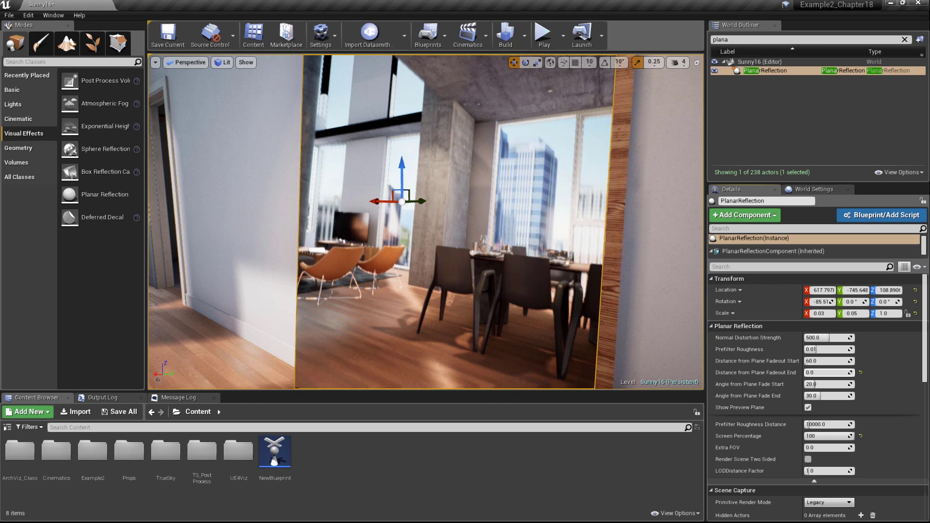
{"action": "left_click_drag", "start_coordinate": [735, 373], "coordinate": [799, 361]}
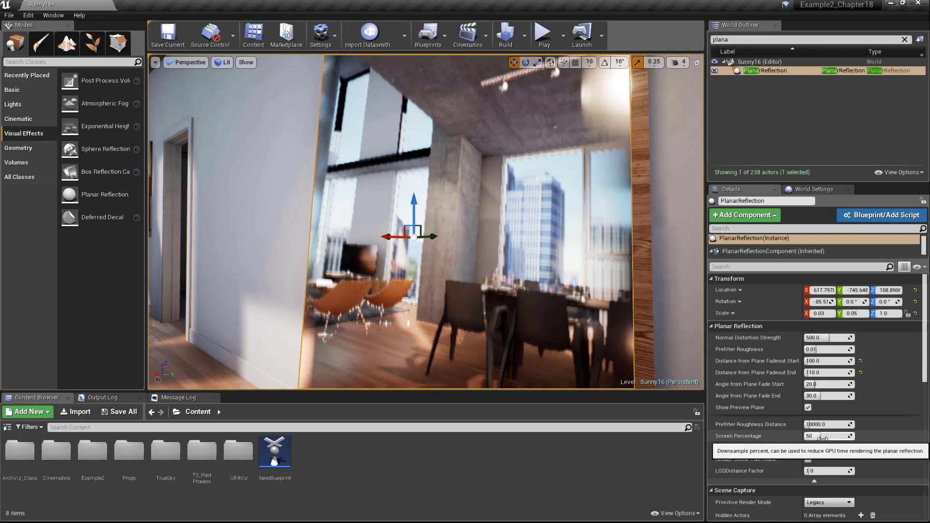
- Set the planar reflection's Screen Percentage to 100
{"action": "right_click_drag", "start_coordinate": [406, 290], "coordinate": [425, 321]}
{"action": "key", "text": "w"}
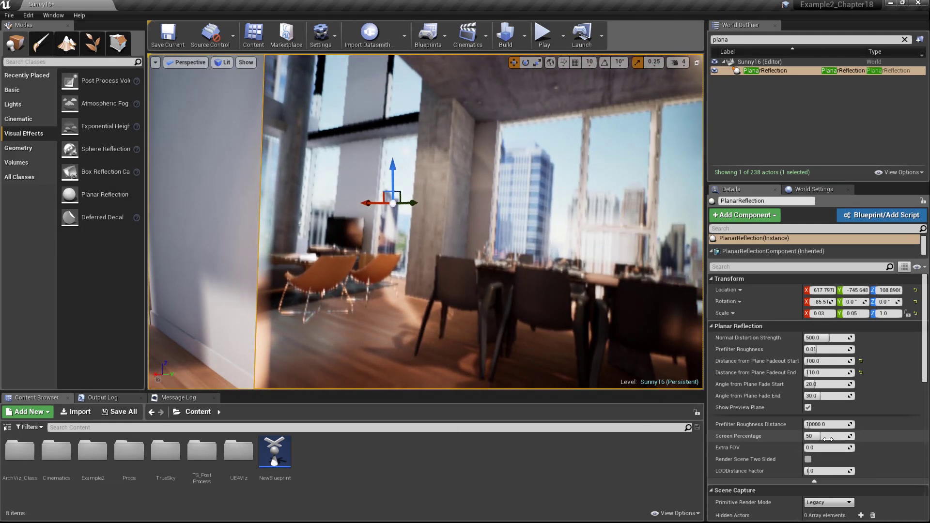
{"action": "left_click", "coordinate": [828, 436]}
{"action": "type", "text": "100"}
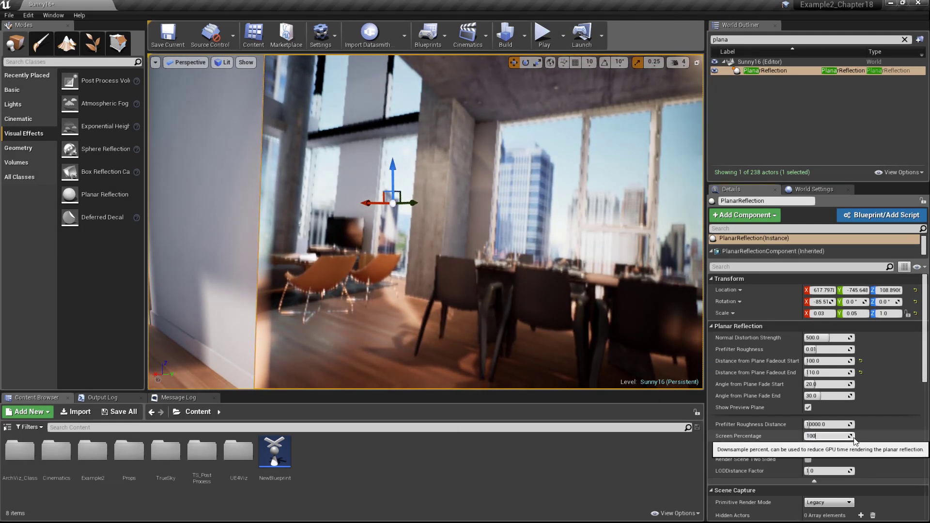
{"action": "key", "text": "Tab"}
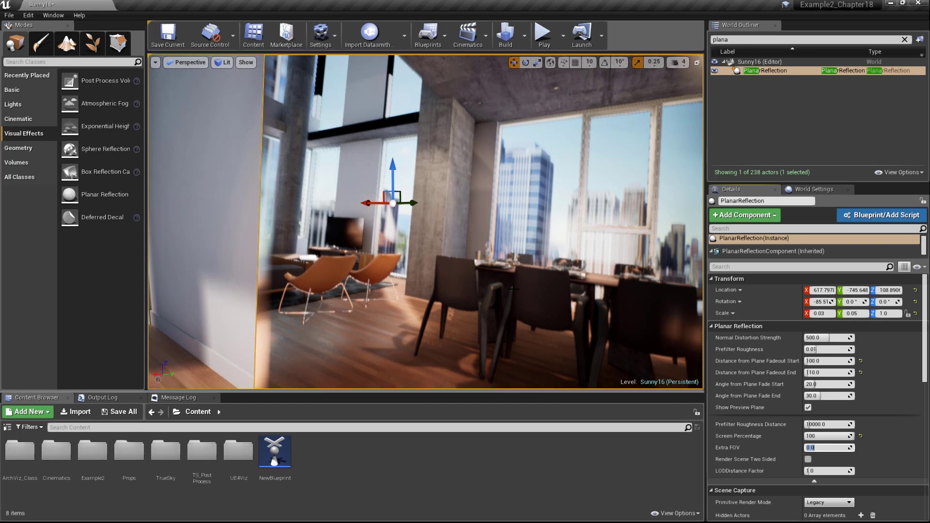
- Test the planar reflection's Normal Distortion Strength at 1000 and at 0, and reset it to its default
{"action": "right_click_drag", "start_coordinate": [513, 289], "coordinate": [466, 266]}
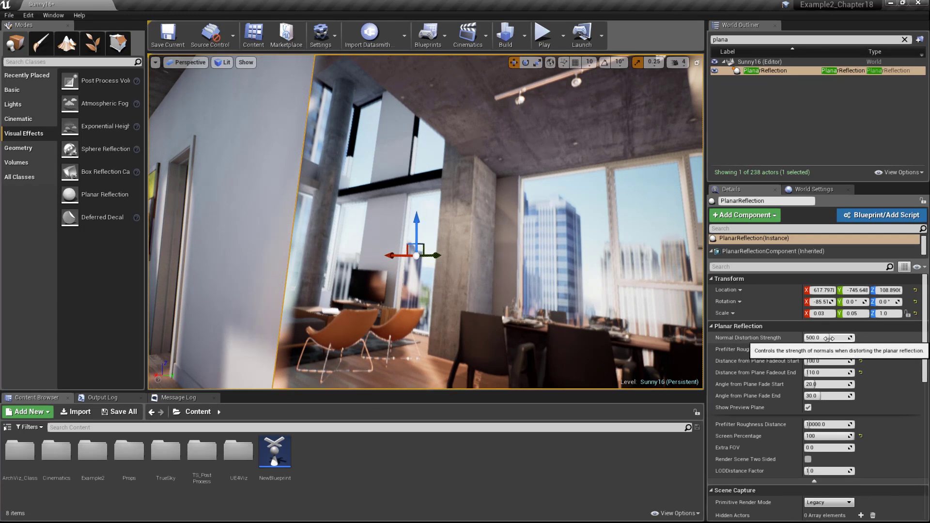
{"action": "left_click_drag", "start_coordinate": [829, 338], "coordinate": [855, 337]}
{"action": "right_click_drag", "start_coordinate": [425, 221], "coordinate": [354, 234]}
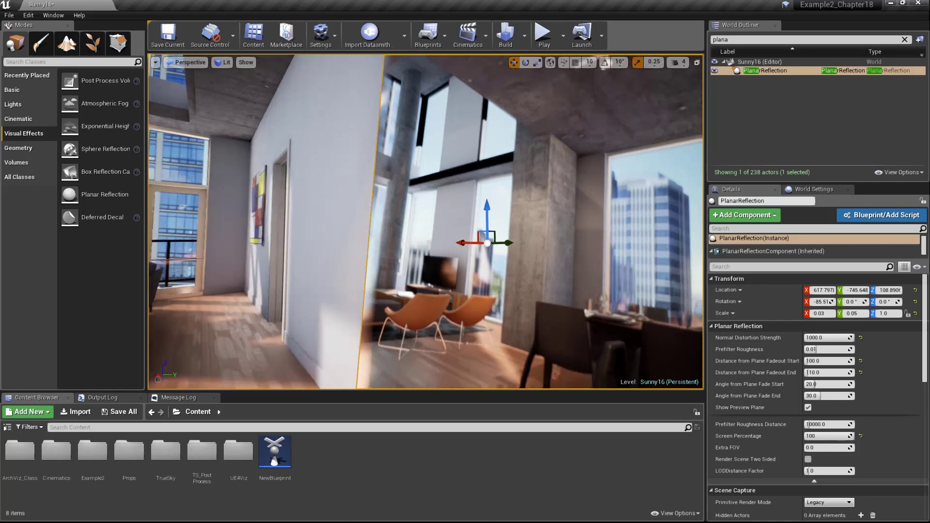
{"action": "mouse_move", "coordinate": [463, 355]}
{"action": "right_mouse_down"}
{"action": "mouse_move", "coordinate": [464, 365]}
{"action": "mouse_move", "coordinate": [465, 326]}
{"action": "mouse_move", "coordinate": [452, 353]}
{"action": "right_mouse_up"}
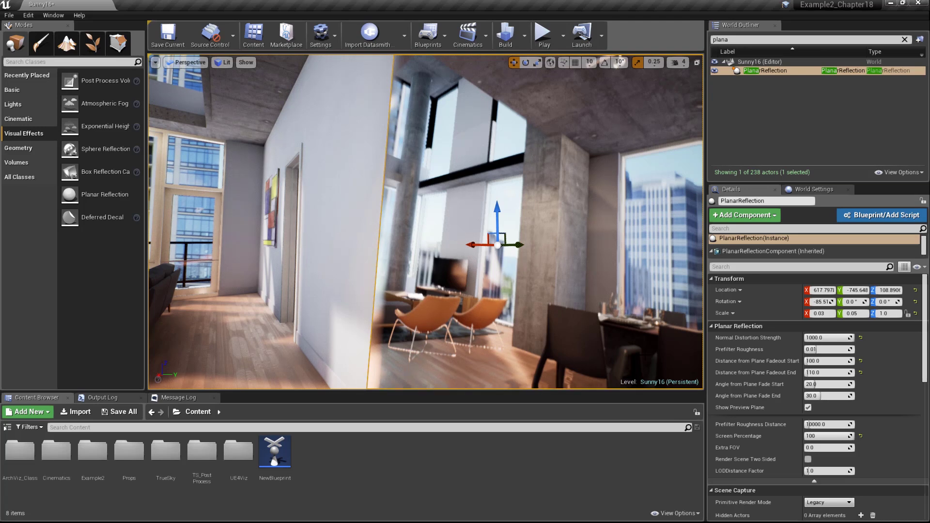
{"action": "left_click_drag", "start_coordinate": [845, 338], "coordinate": [804, 338]}
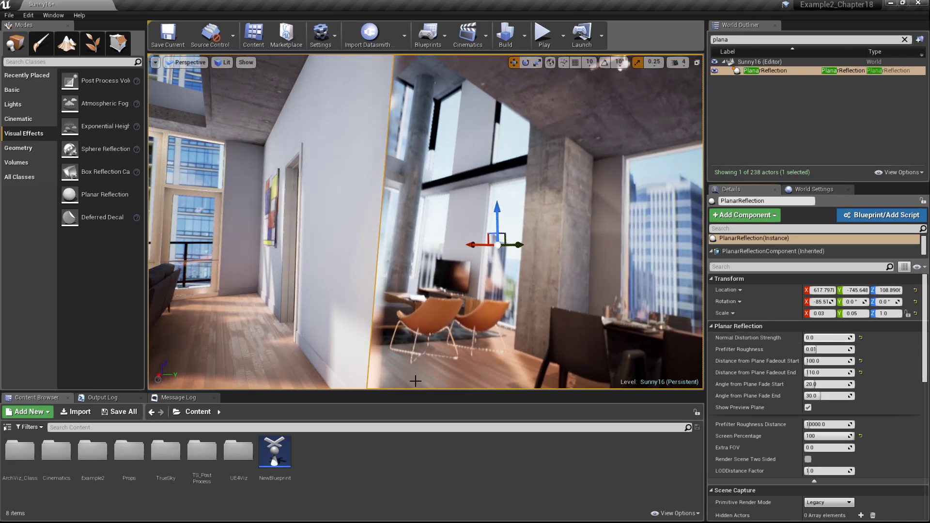
{"action": "right_click_drag", "start_coordinate": [491, 363], "coordinate": [431, 372]}
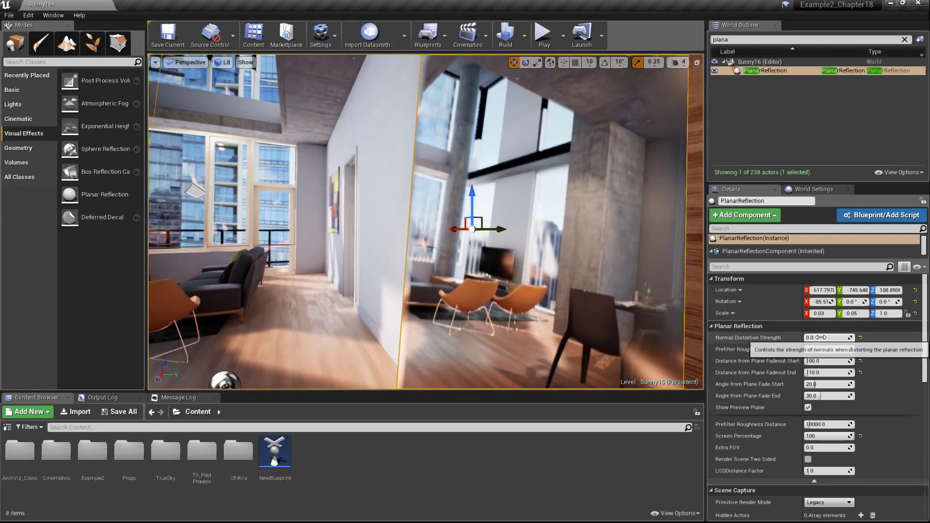
{"action": "mouse_move", "coordinate": [820, 337]}
{"action": "left_mouse_down"}
{"action": "mouse_move", "coordinate": [854, 338]}
{"action": "mouse_move", "coordinate": [806, 338]}
{"action": "left_mouse_up"}
{"action": "left_click", "coordinate": [861, 338]}
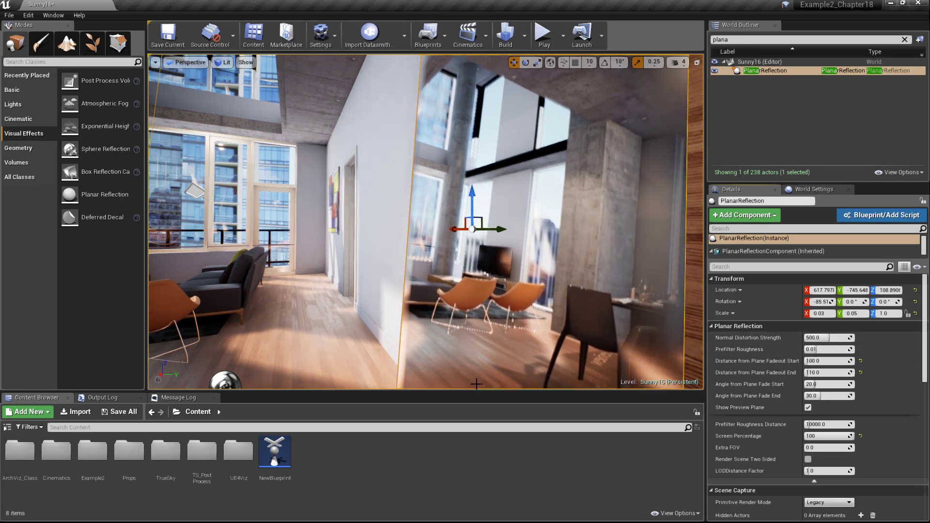
{"action": "right_click_drag", "start_coordinate": [473, 379], "coordinate": [485, 391]}
{"action": "right_click_drag", "start_coordinate": [499, 254], "coordinate": [514, 266]}
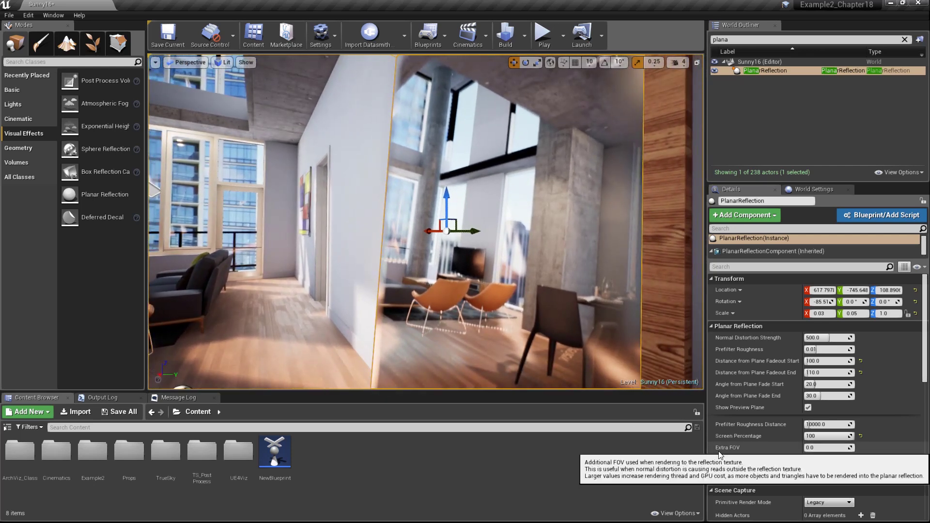
- Set the planar reflection's Extra FOV to 5 and inspect the mirror
{"action": "mouse_move", "coordinate": [734, 450]}
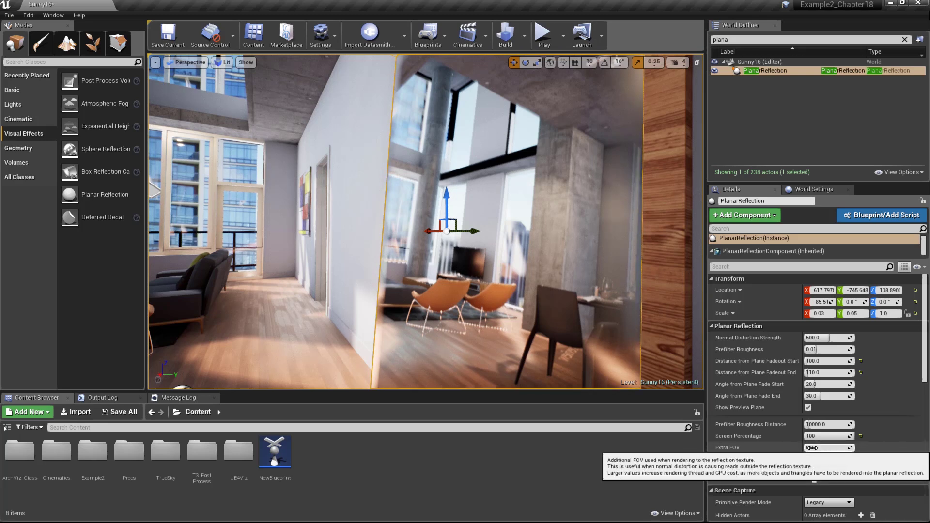
{"action": "left_click_drag", "start_coordinate": [814, 447], "coordinate": [831, 448]}
{"action": "left_click", "coordinate": [831, 448]}
{"action": "type", "text": "5"}
{"action": "key", "text": "Return"}
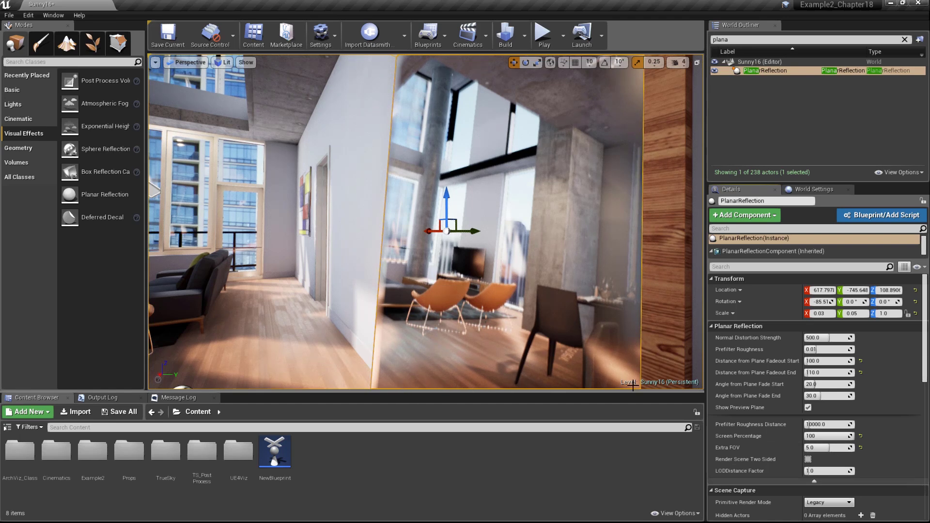
{"action": "mouse_move", "coordinate": [639, 194]}
{"action": "right_mouse_down"}
{"action": "mouse_move", "coordinate": [627, 162]}
{"action": "mouse_move", "coordinate": [649, 204]}
{"action": "right_mouse_up"}
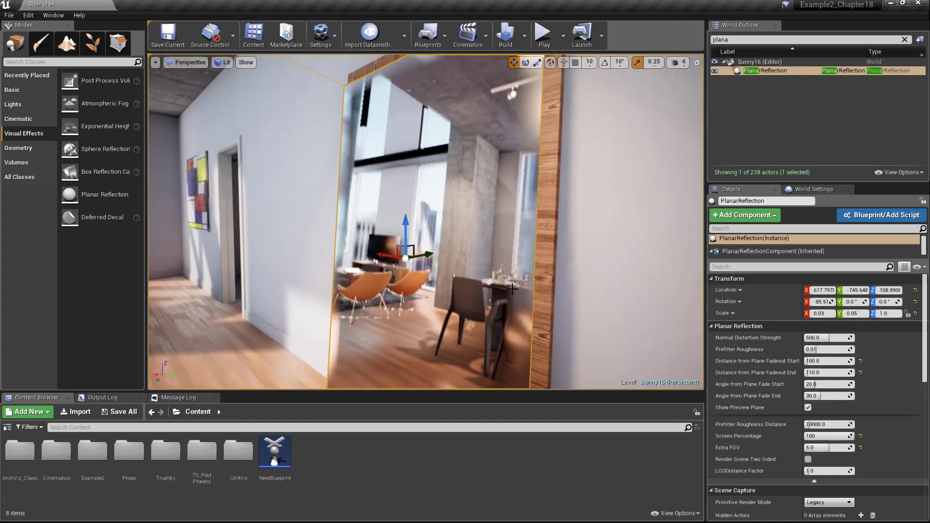
- Hide the planar reflection's preview plane to check the mirror without it, and show it again
{"action": "right_click_drag", "start_coordinate": [577, 263], "coordinate": [597, 255]}
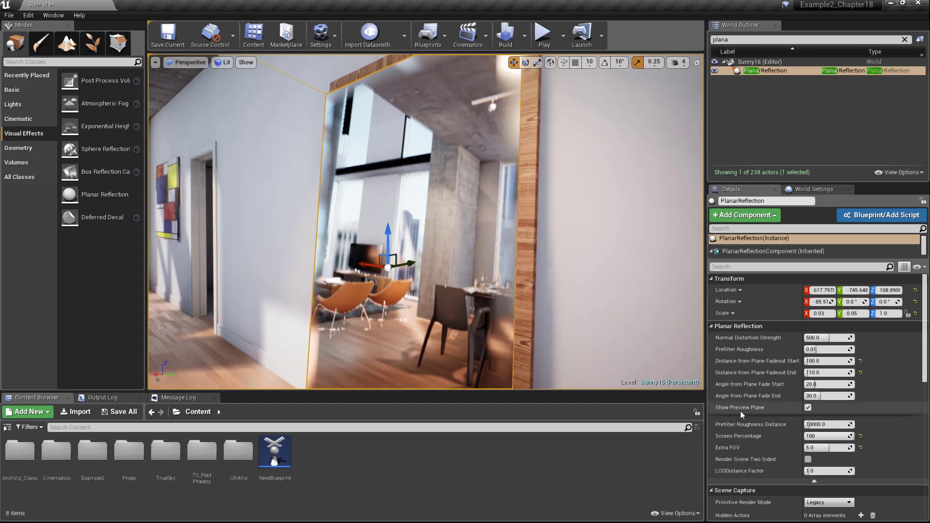
{"action": "left_click", "coordinate": [809, 408]}
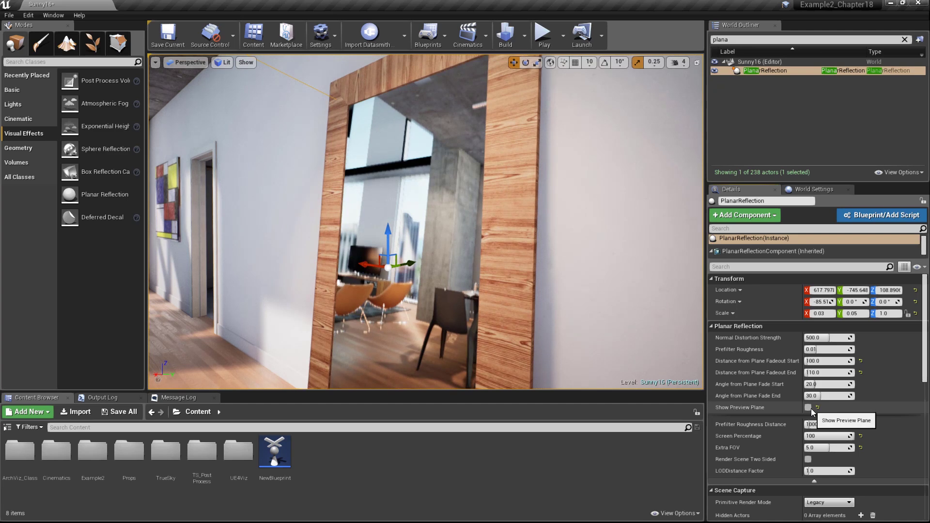
{"action": "left_click", "coordinate": [812, 410]}
{"action": "mouse_move", "coordinate": [612, 340]}
{"action": "right_mouse_down"}
{"action": "mouse_move", "coordinate": [571, 340]}
{"action": "mouse_move", "coordinate": [621, 343]}
{"action": "right_mouse_up"}
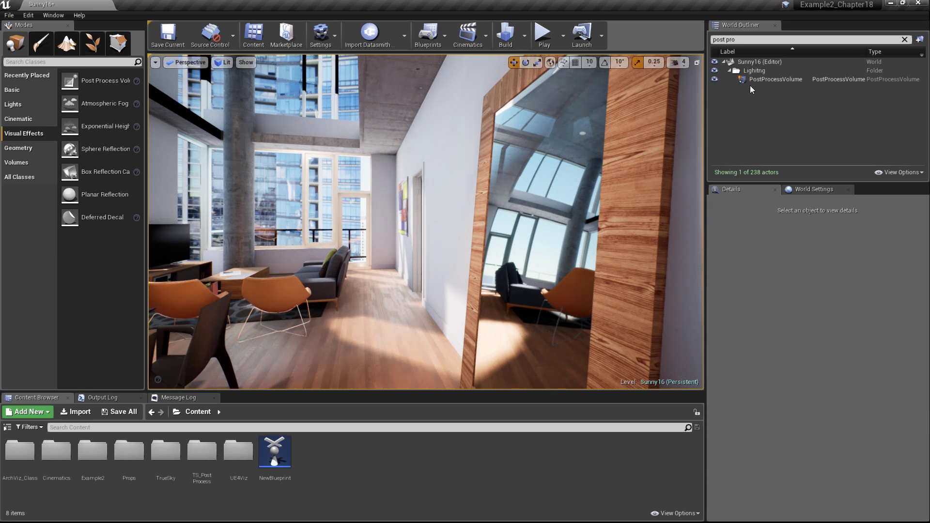
- Set the PostProcessVolume's Screen Space Reflections Intensity to 100
{"action": "left_click", "coordinate": [775, 85]}
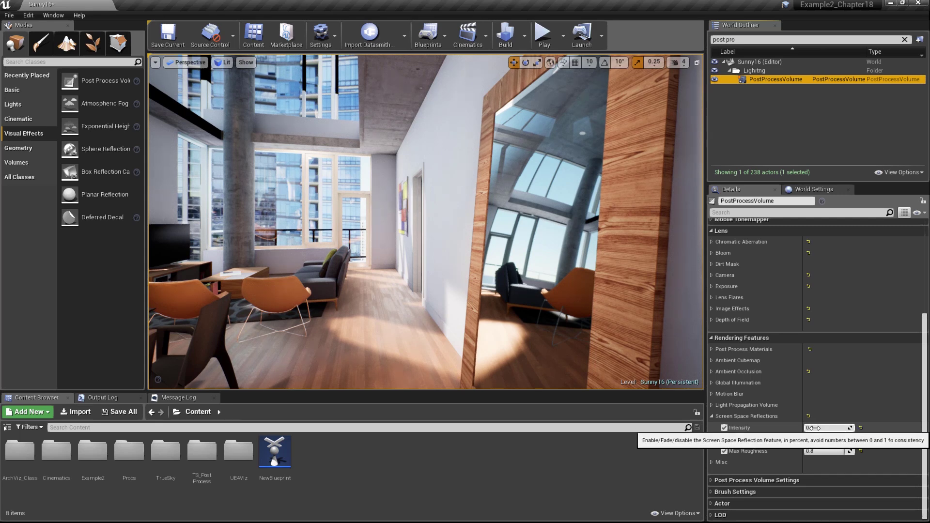
{"action": "left_click_drag", "start_coordinate": [814, 428], "coordinate": [853, 428]}
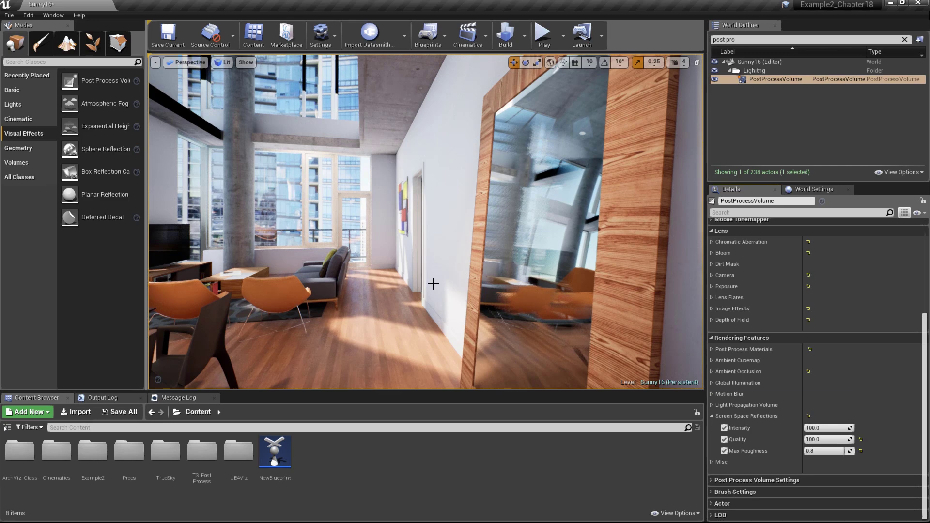
- Examine the wall mirror's reflection from the front, from behind the dining chairs and at close, oblique angles
{"action": "right_click_drag", "start_coordinate": [414, 290], "coordinate": [571, 291]}
{"action": "right_click_drag", "start_coordinate": [413, 310], "coordinate": [457, 320]}
{"action": "key", "text": "s"}
{"action": "key", "text": "w"}
{"action": "mouse_move", "coordinate": [393, 266]}
{"action": "right_mouse_down"}
{"action": "mouse_move", "coordinate": [415, 269]}
{"action": "mouse_move", "coordinate": [393, 267]}
{"action": "right_mouse_up"}
{"action": "key", "text": "s"}
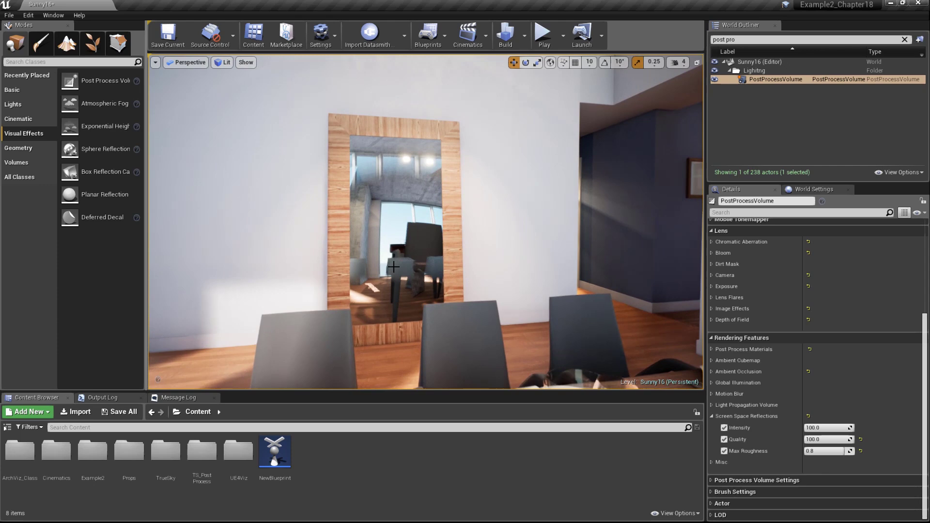
{"action": "left_click_drag", "start_coordinate": [448, 291], "coordinate": [436, 325]}
{"action": "key", "text": "d"}
{"action": "right_click_drag", "start_coordinate": [436, 326], "coordinate": [466, 320]}
{"action": "key", "text": "w"}
{"action": "key", "text": "w"}
{"action": "left_click_drag", "start_coordinate": [466, 286], "coordinate": [413, 295]}
{"action": "mouse_move", "coordinate": [375, 263]}
{"action": "right_mouse_down"}
{"action": "mouse_move", "coordinate": [330, 261]}
{"action": "mouse_move", "coordinate": [426, 262]}
{"action": "mouse_move", "coordinate": [394, 260]}
{"action": "right_mouse_up"}
{"action": "key", "text": "s"}
{"action": "key", "text": "w"}
{"action": "left_click_drag", "start_coordinate": [380, 262], "coordinate": [482, 262]}
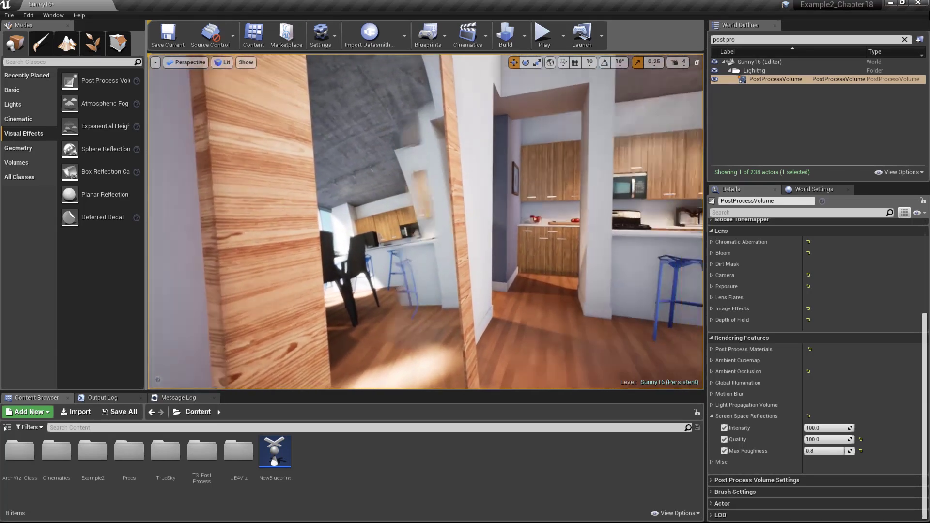
- Compare the wood floor's reflections with Screen Space Reflections Intensity at 0 and back at 100
{"action": "right_click_drag", "start_coordinate": [425, 221], "coordinate": [343, 222]}
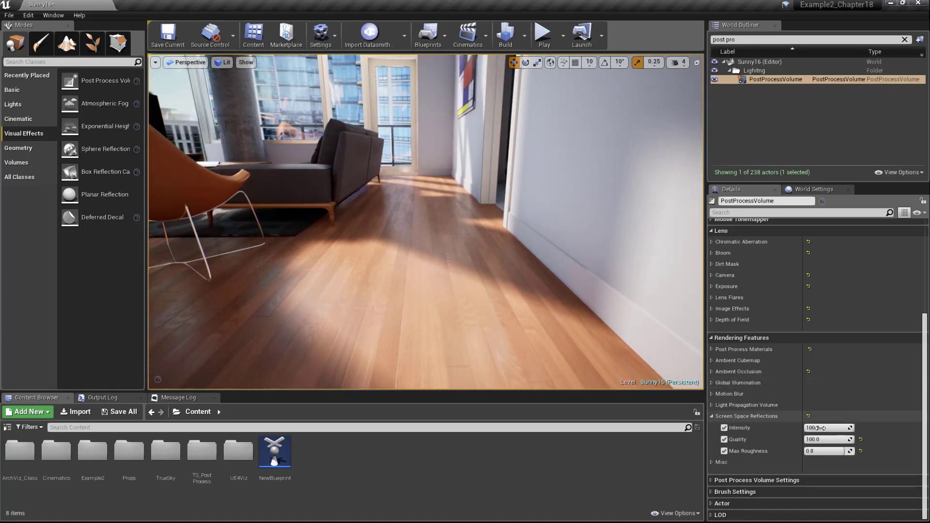
{"action": "left_click_drag", "start_coordinate": [849, 428], "coordinate": [805, 428]}
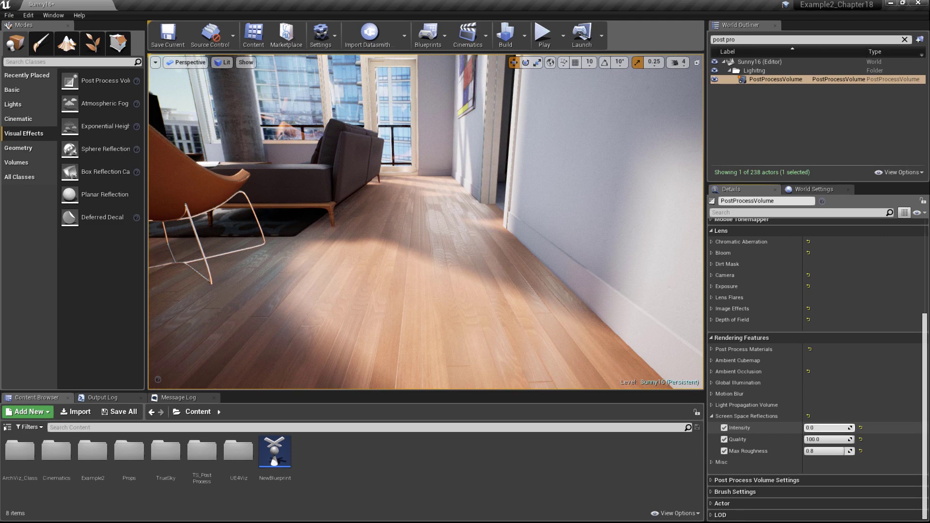
{"action": "mouse_move", "coordinate": [525, 313]}
{"action": "right_mouse_down"}
{"action": "mouse_move", "coordinate": [470, 324]}
{"action": "mouse_move", "coordinate": [541, 310]}
{"action": "right_mouse_up"}
{"action": "left_click_drag", "start_coordinate": [819, 428], "coordinate": [853, 428]}
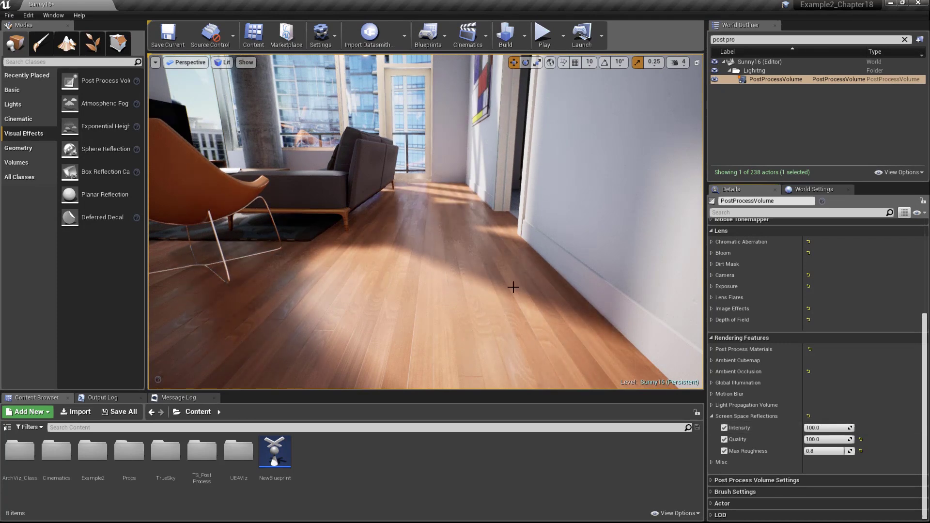
{"action": "right_click_drag", "start_coordinate": [513, 287], "coordinate": [419, 275]}
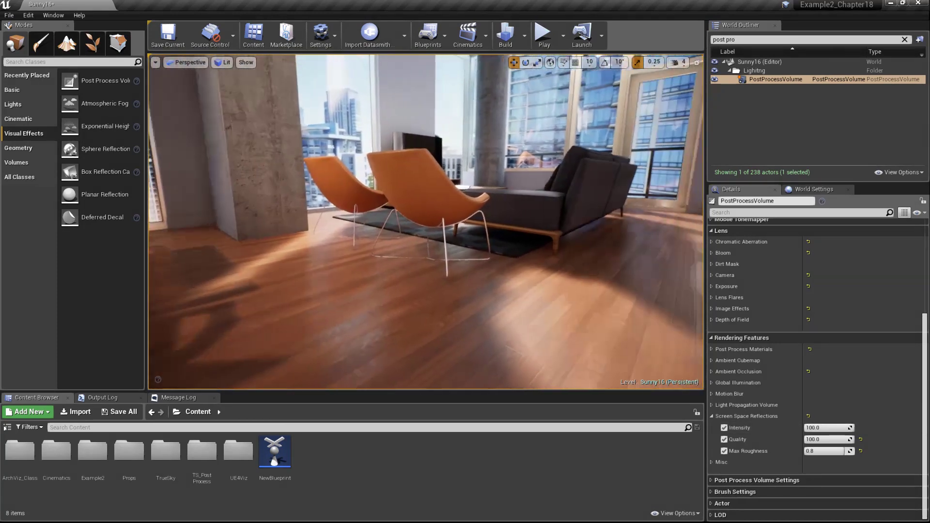